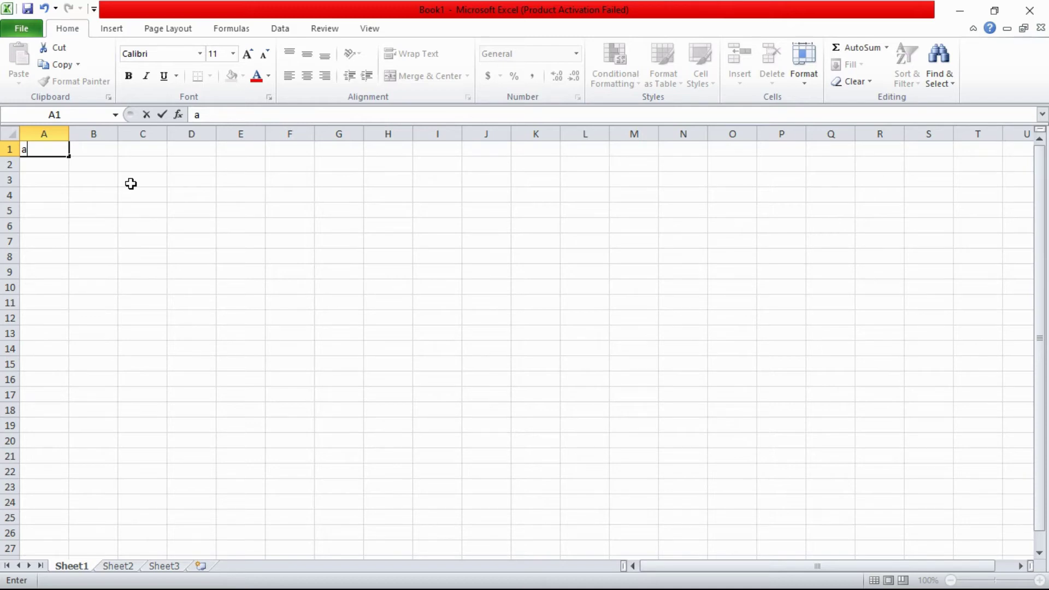
pyautogui.write('A')
pyautogui.click(141, 148)
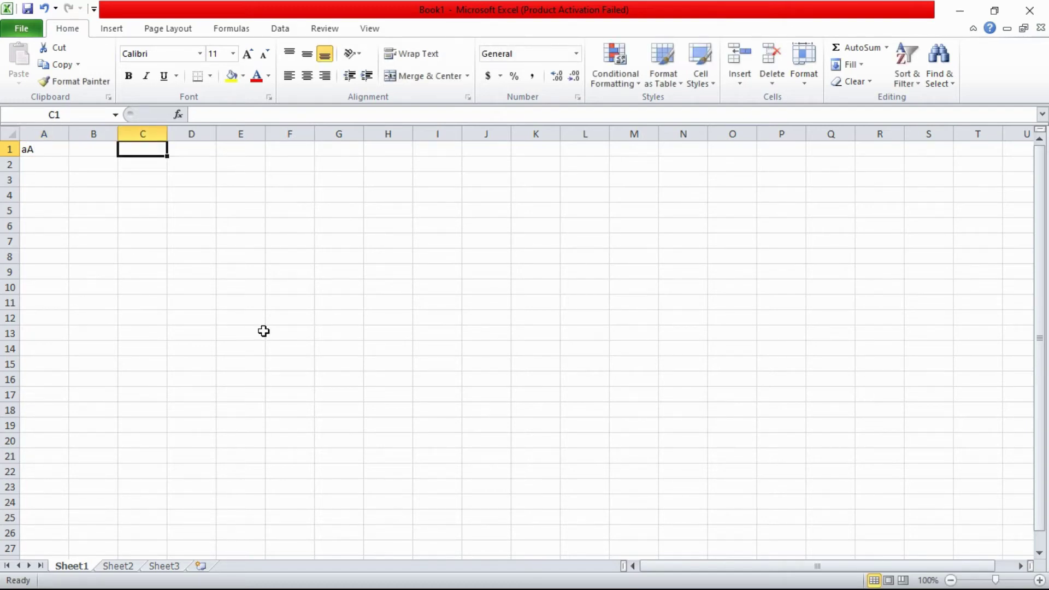
pyautogui.write('j')
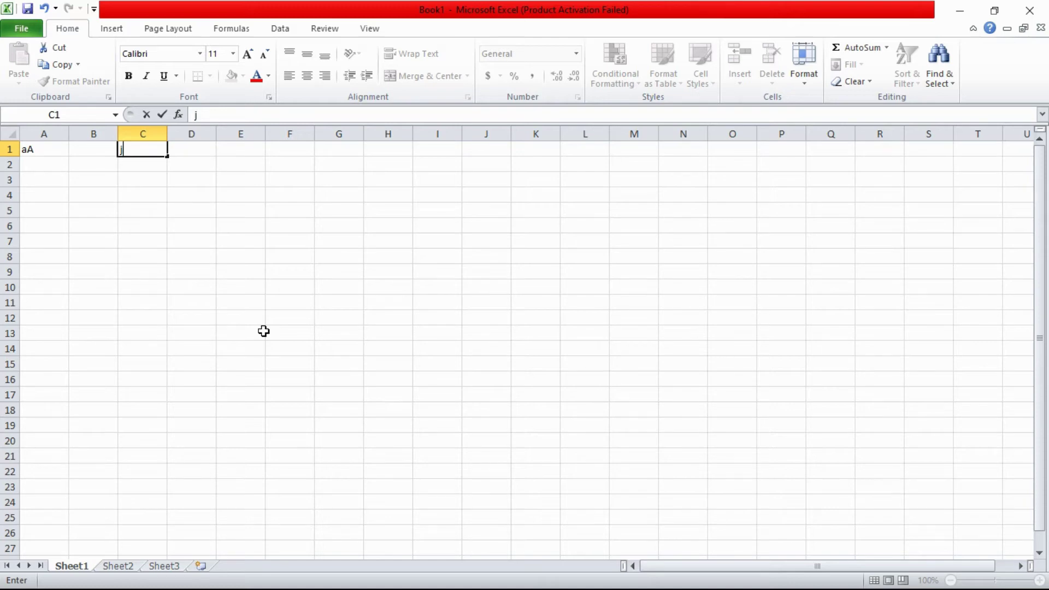
pyautogui.write('T')
pyautogui.write('t')
pyautogui.moveTo(44, 150); pyautogui.dragTo(151, 164)
pyautogui.press('Delete')
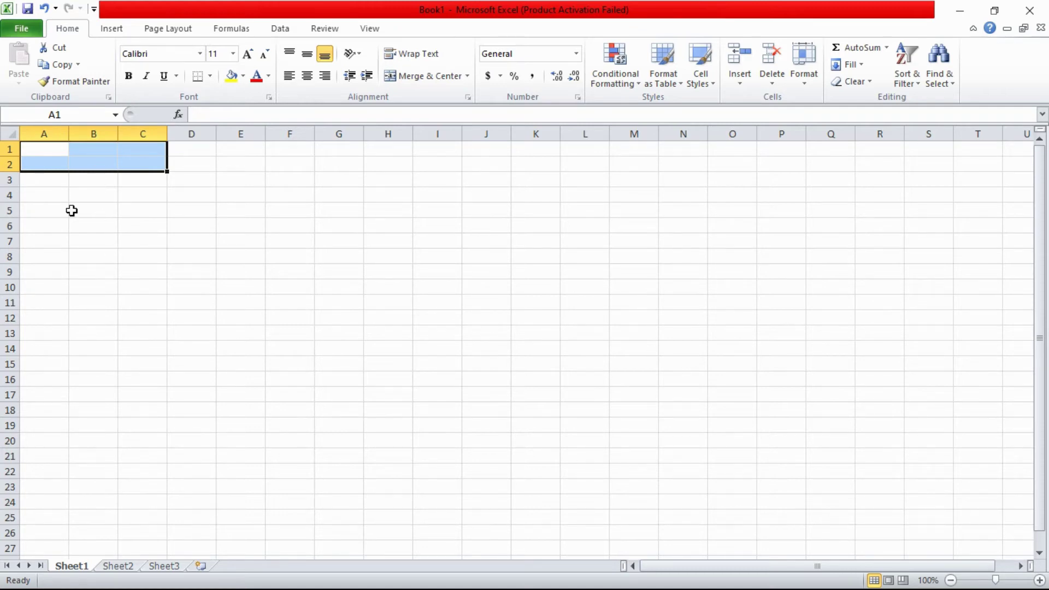
pyautogui.hotkey('ctrl', 'Home')
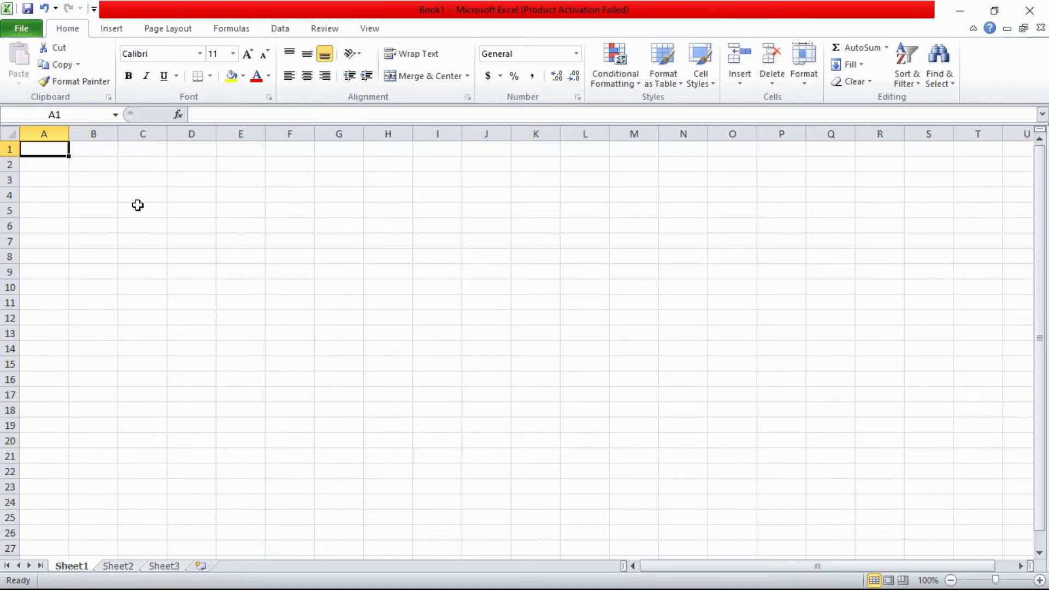
# Enter the column headings S.N and Name in cells B2 and C2
pyautogui.click(93, 165)
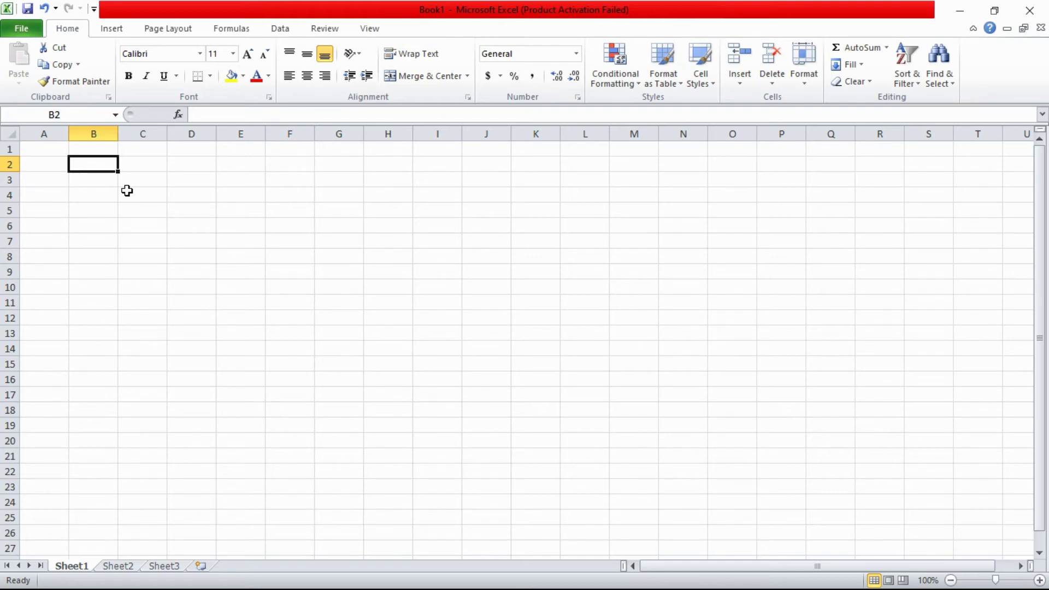
pyautogui.write('S.N')
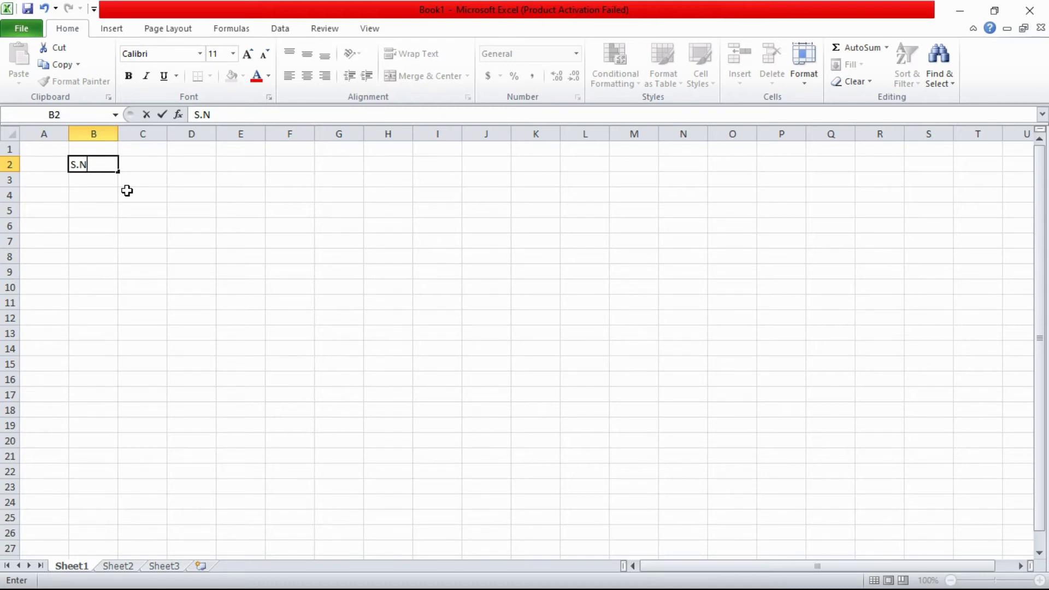
pyautogui.press('Tab')
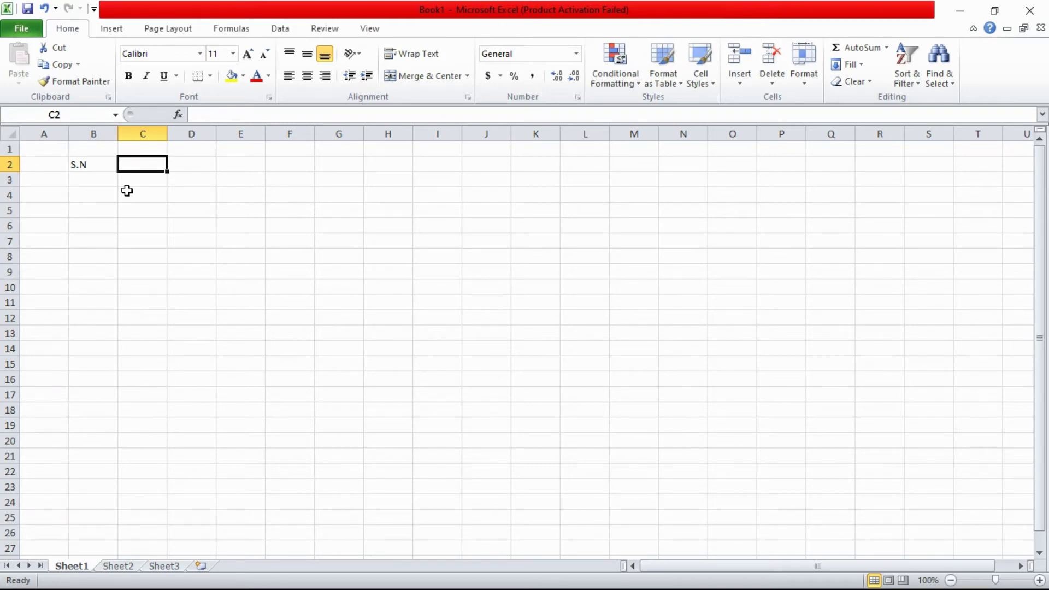
pyautogui.write('Name')
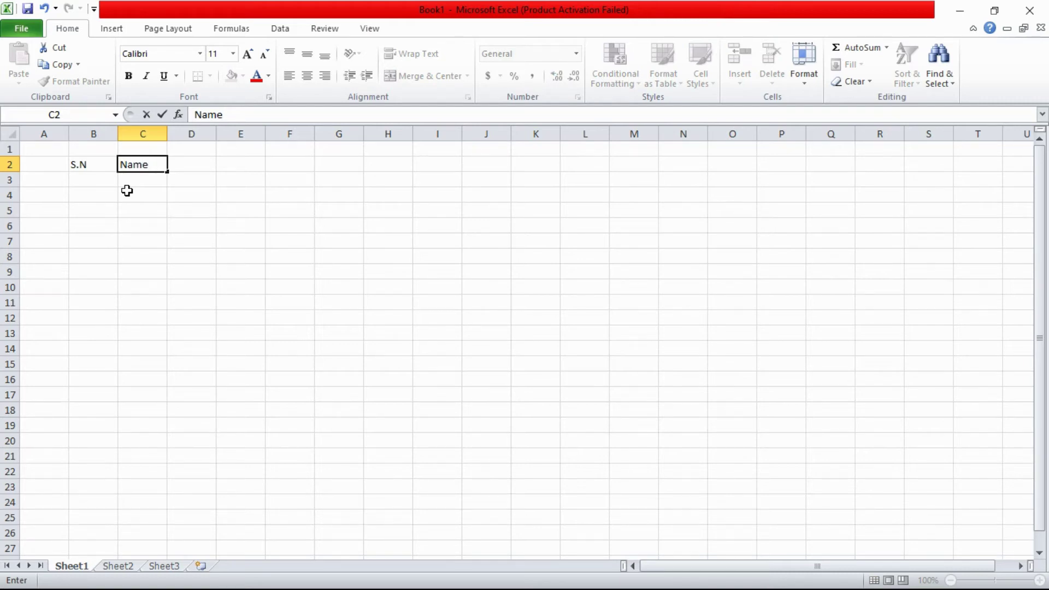
pyautogui.press('Tab')
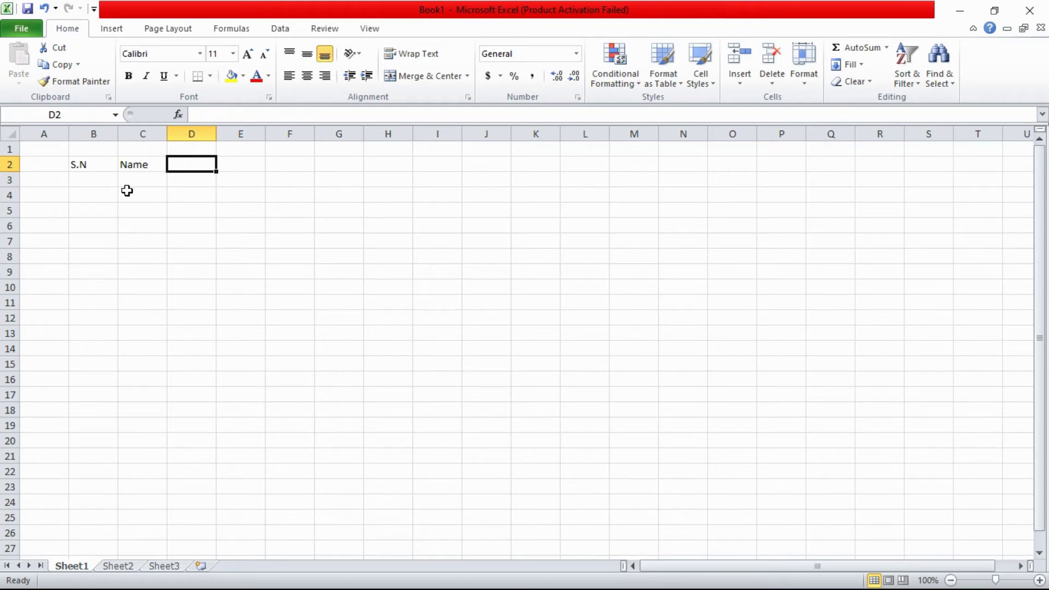
# Add the subject headings English, Math and Ict in cells D2 to F2
pyautogui.write('E')
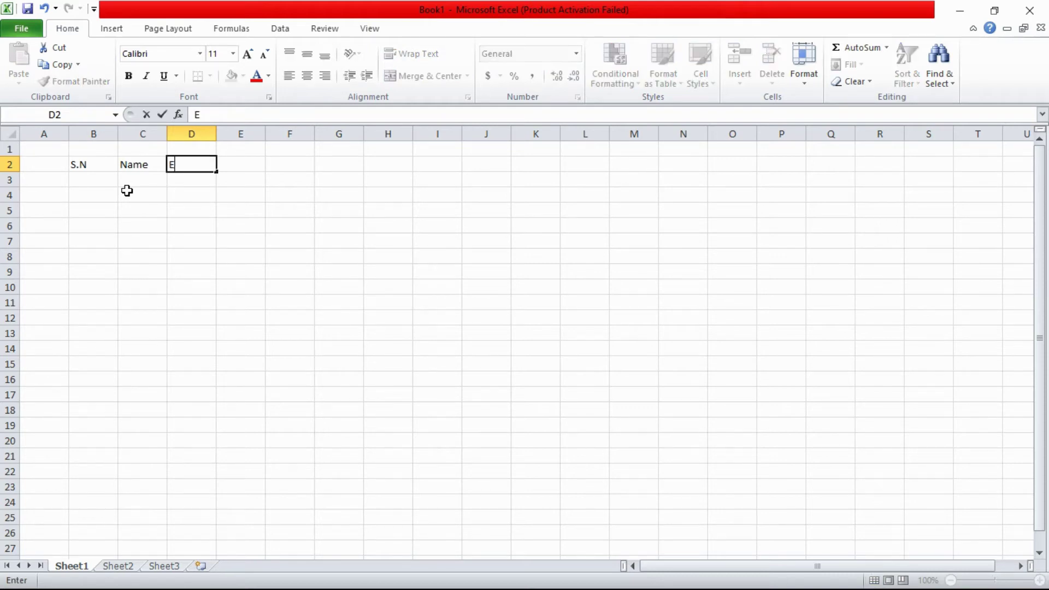
pyautogui.write('nglish')
pyautogui.press('Tab')
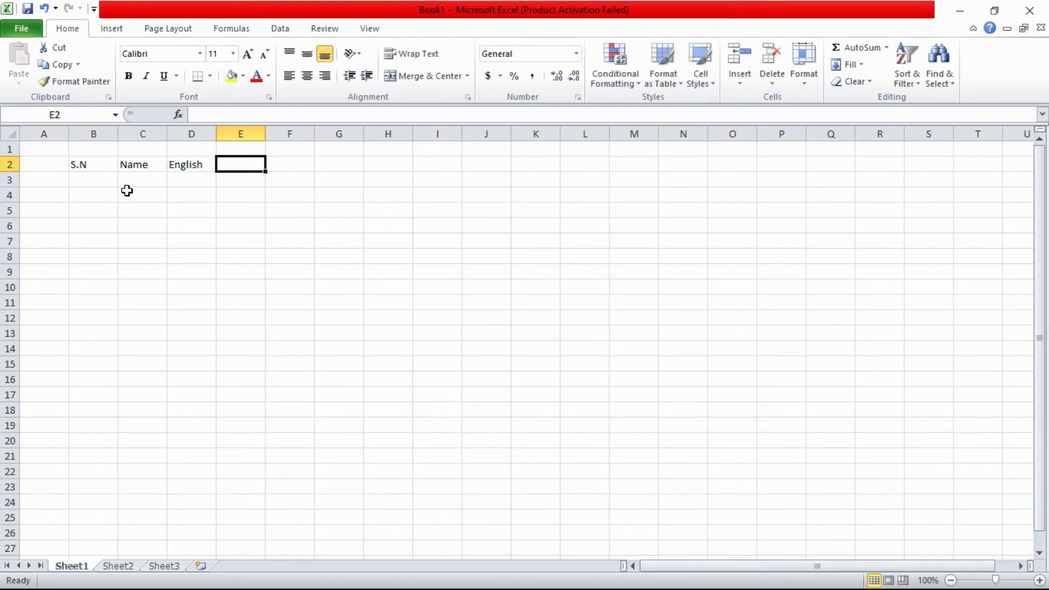
pyautogui.write('Math')
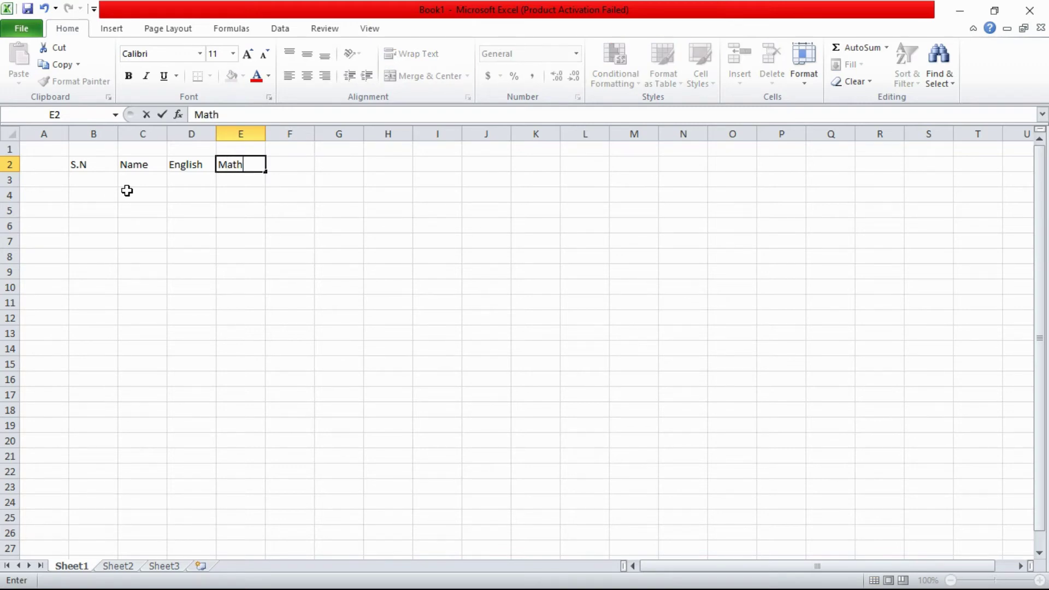
pyautogui.press('Tab')
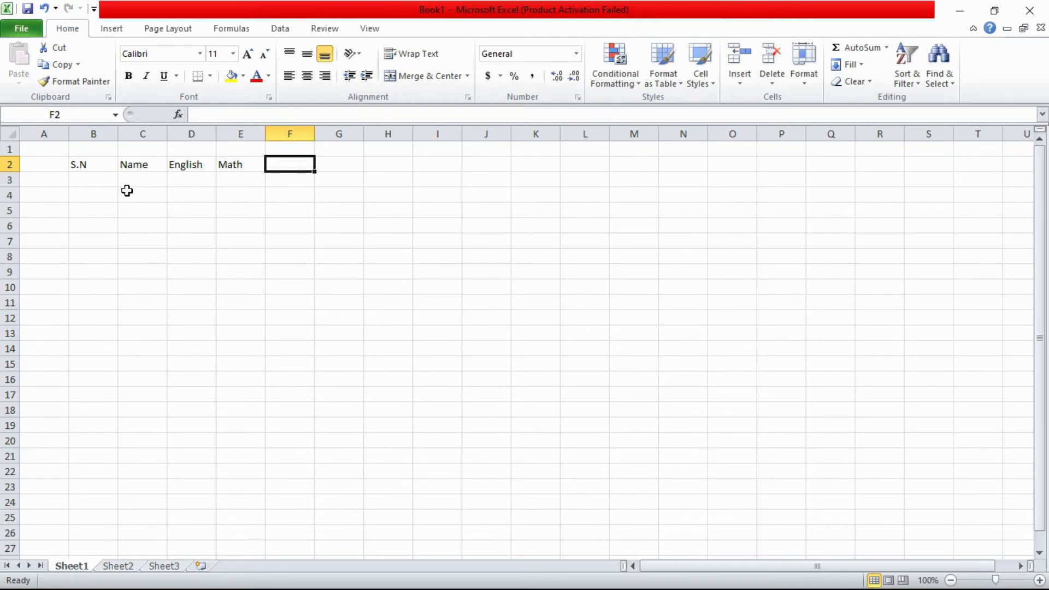
pyautogui.write('I')
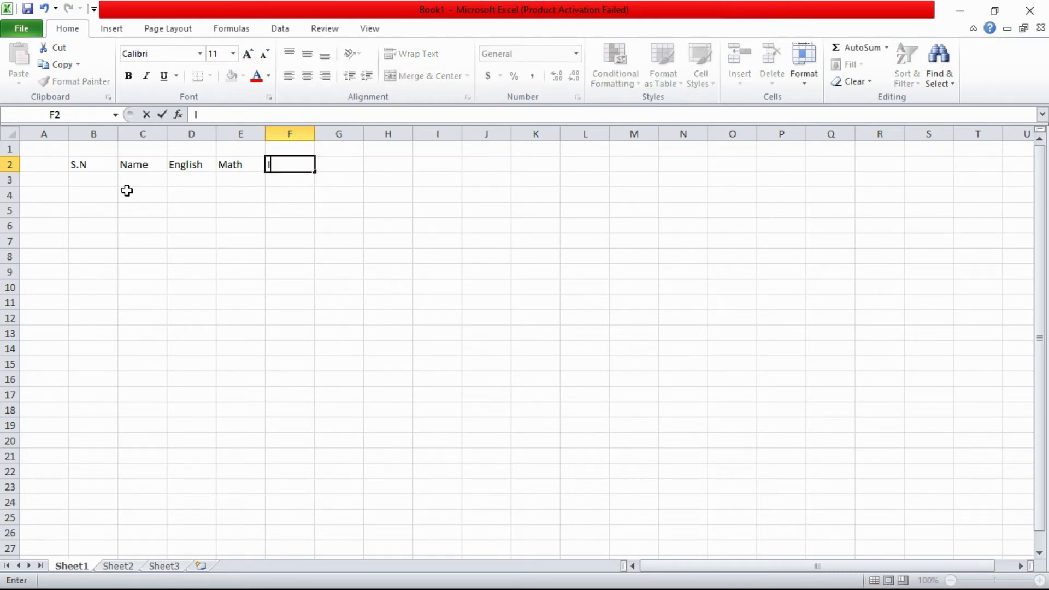
pyautogui.write('ct')
pyautogui.press('Return')
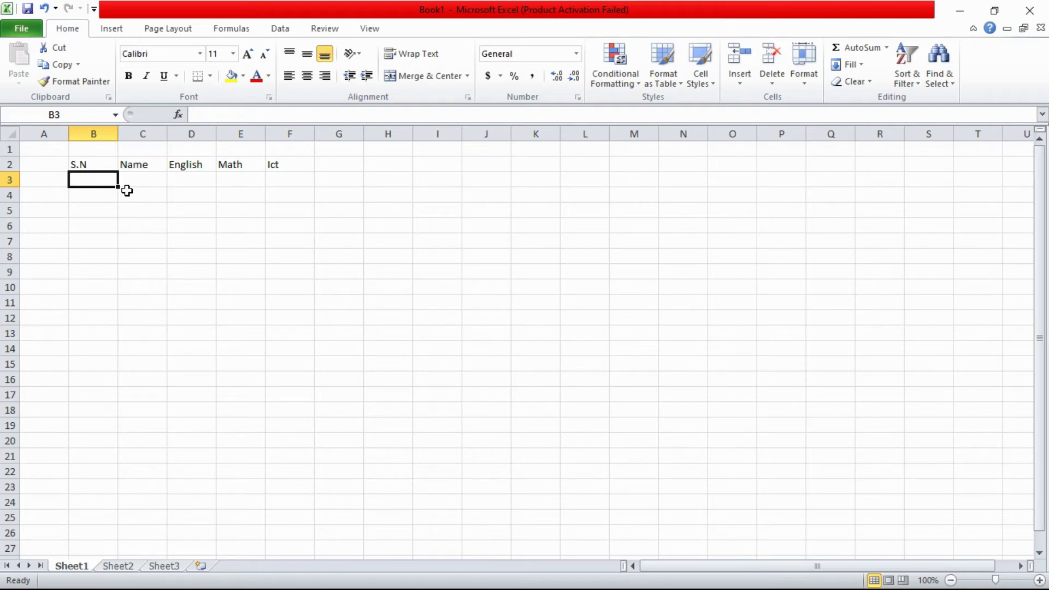
# Fill row 3 with serial number 1, the first student's name, and marks of 70 in English, 88 in Math and 45 in Ict
pyautogui.write('1')
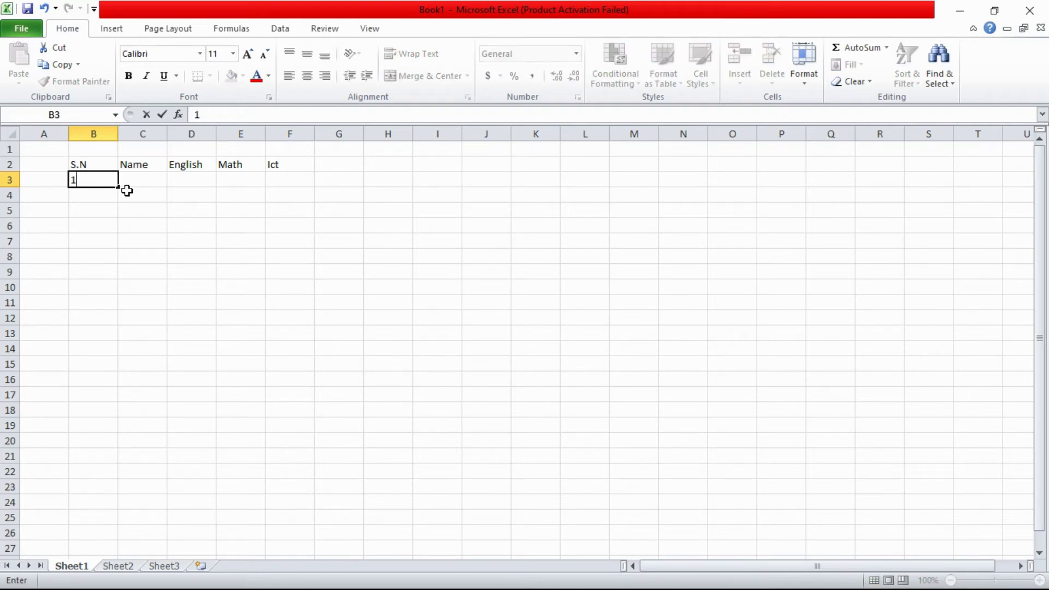
pyautogui.press('Tab')
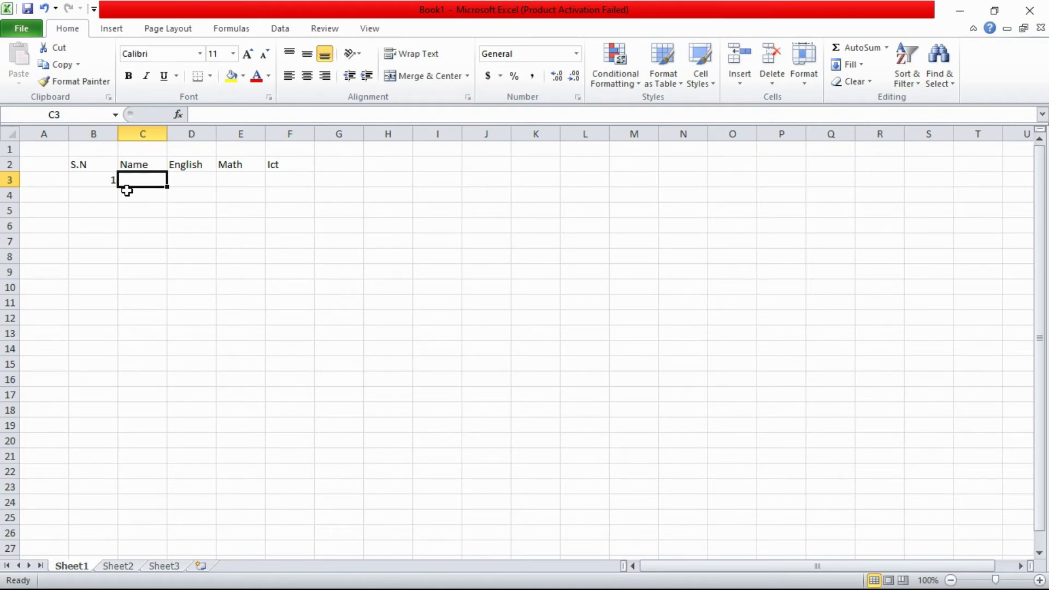
pyautogui.write('Sak')
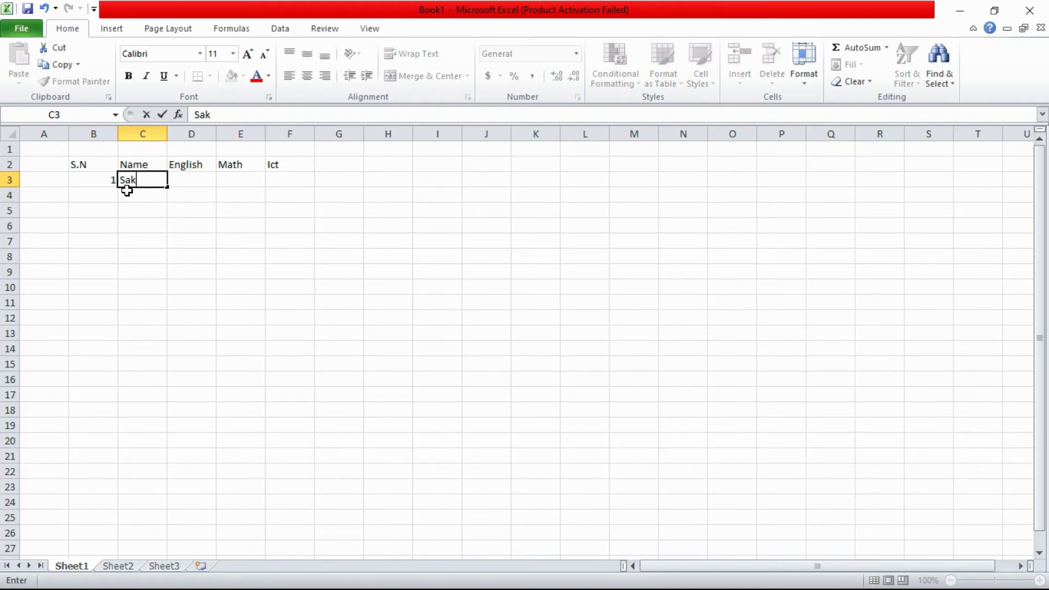
pyautogui.write('ib')
pyautogui.press('Tab')
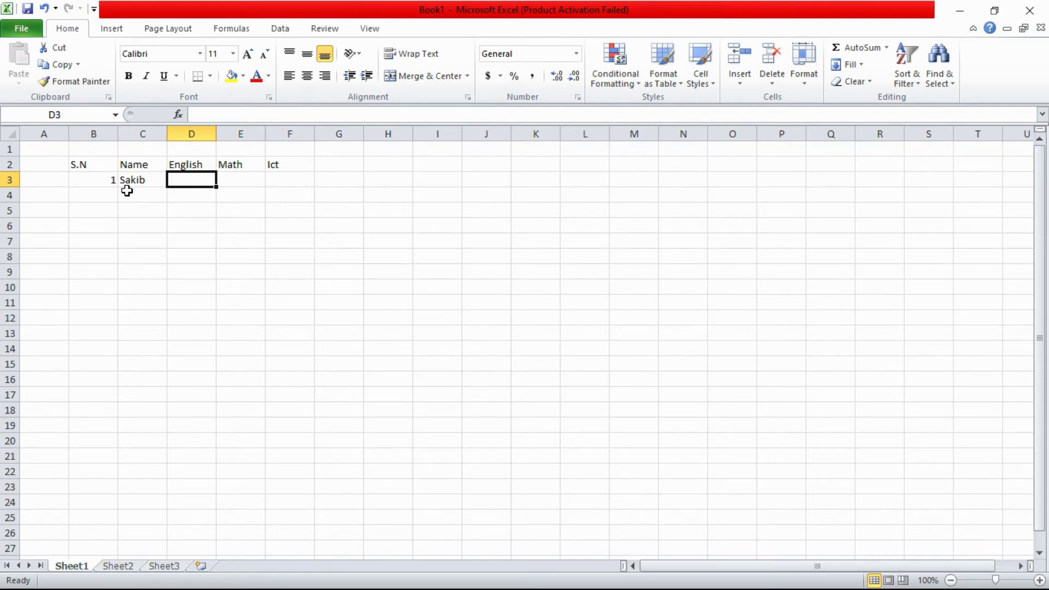
pyautogui.write('70')
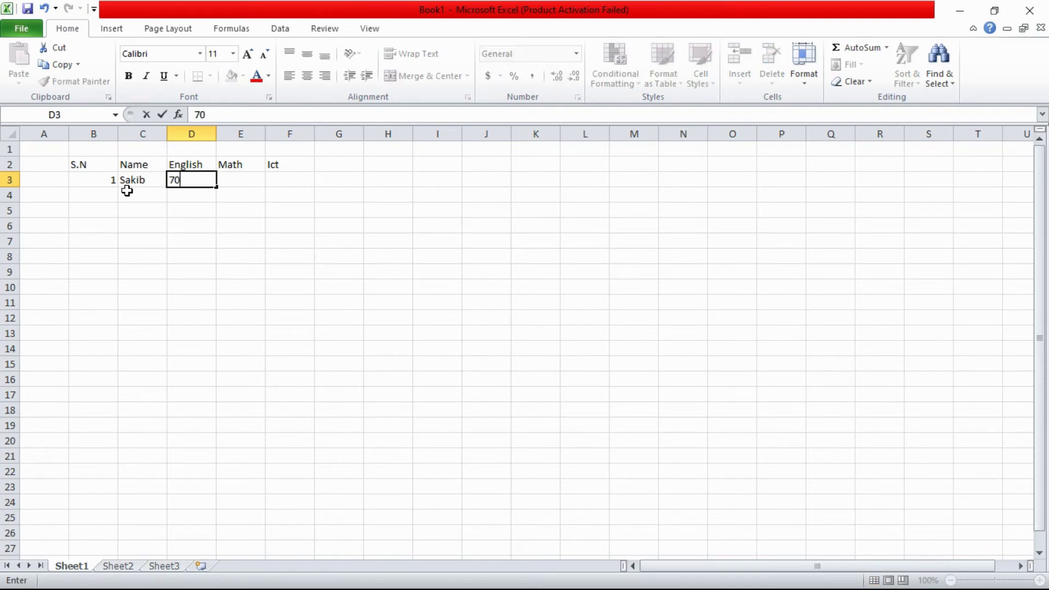
pyautogui.press('Tab')
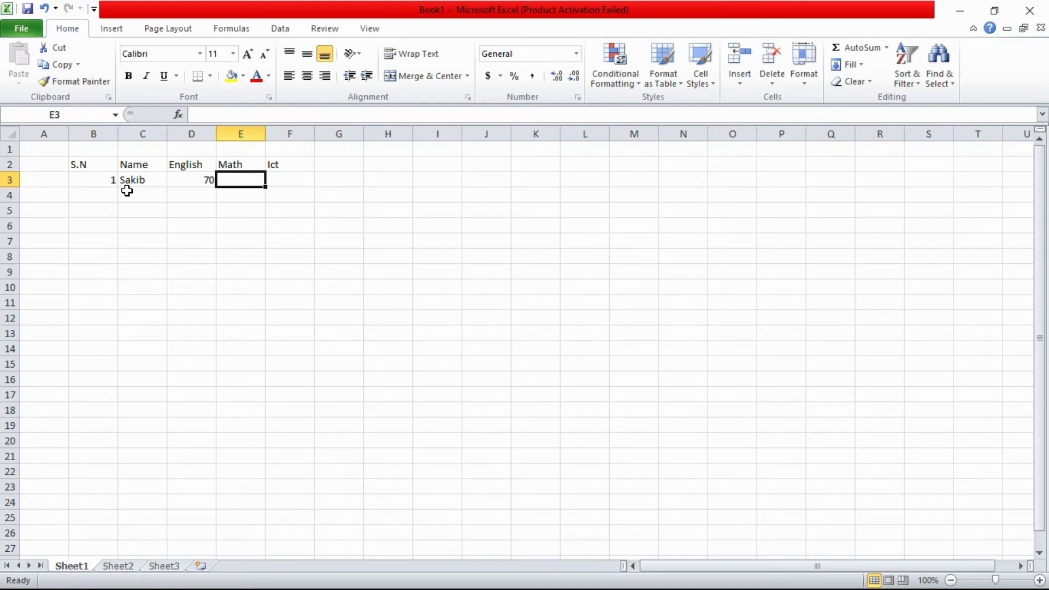
pyautogui.write('88')
pyautogui.press('Tab')
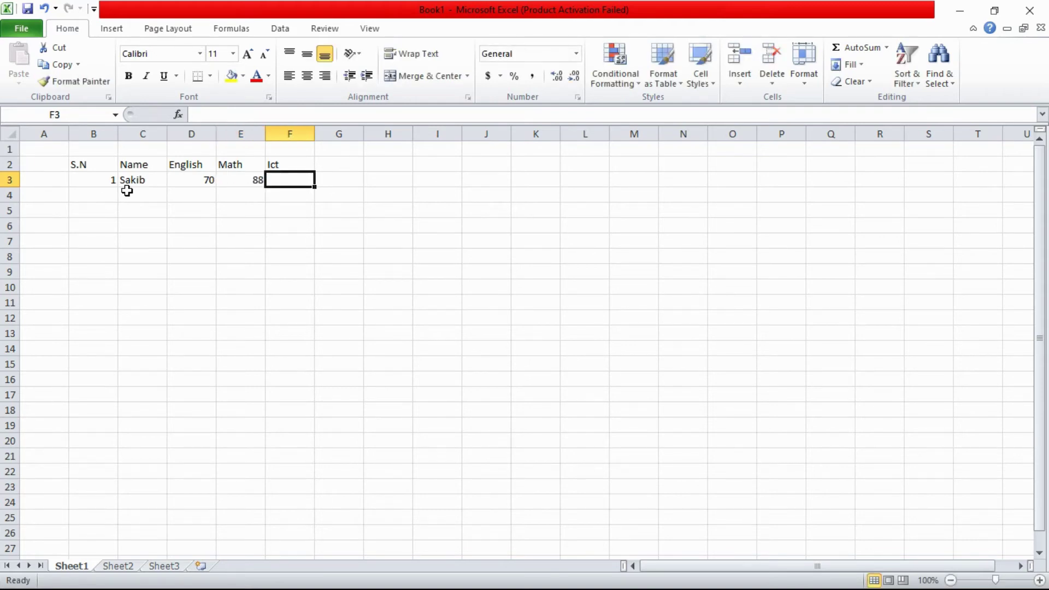
pyautogui.write('45')
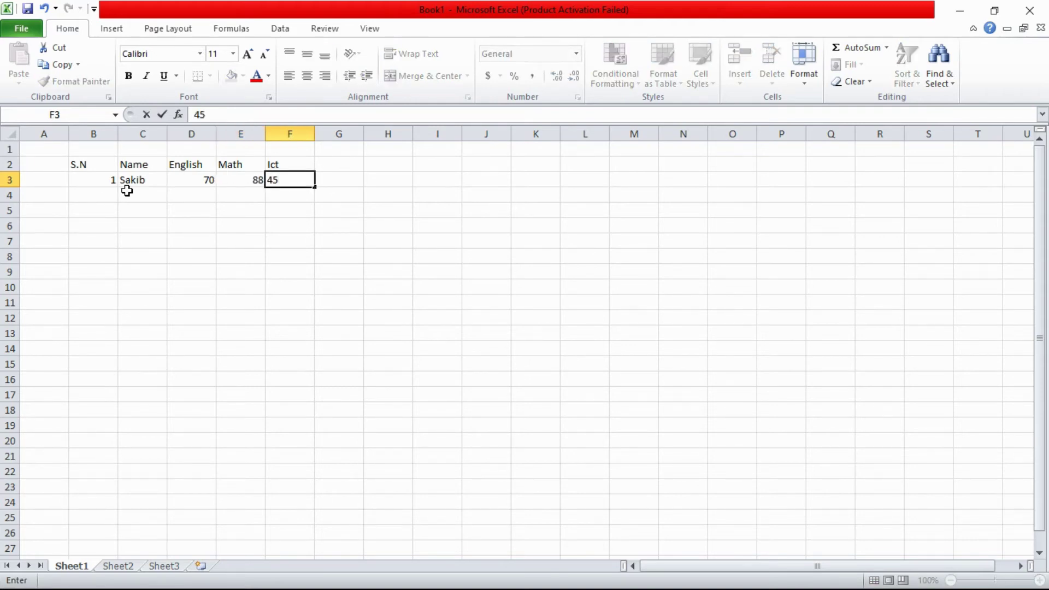
pyautogui.press('Return')
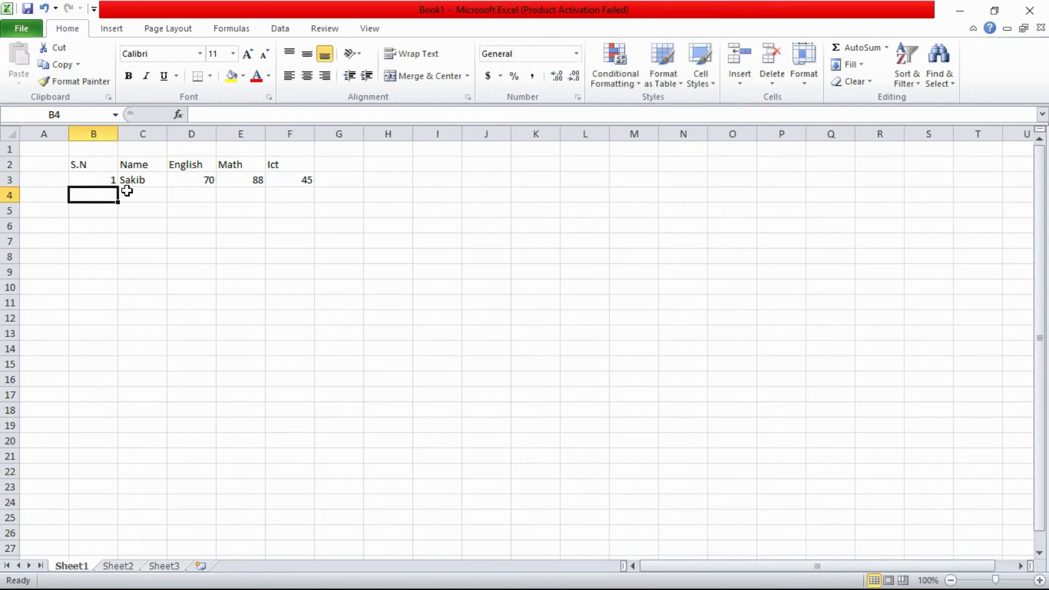
# Fill row 4 with serial number 2, the second student's name, and marks of 75 in English, 90 in Math and 48 in Ict
pyautogui.write('2')
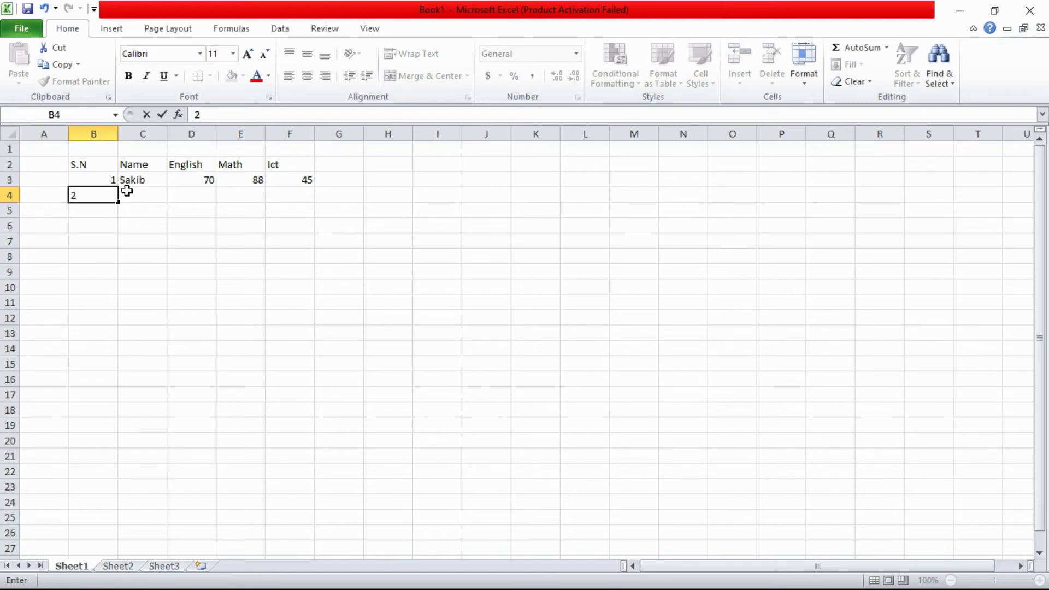
pyautogui.press('Tab')
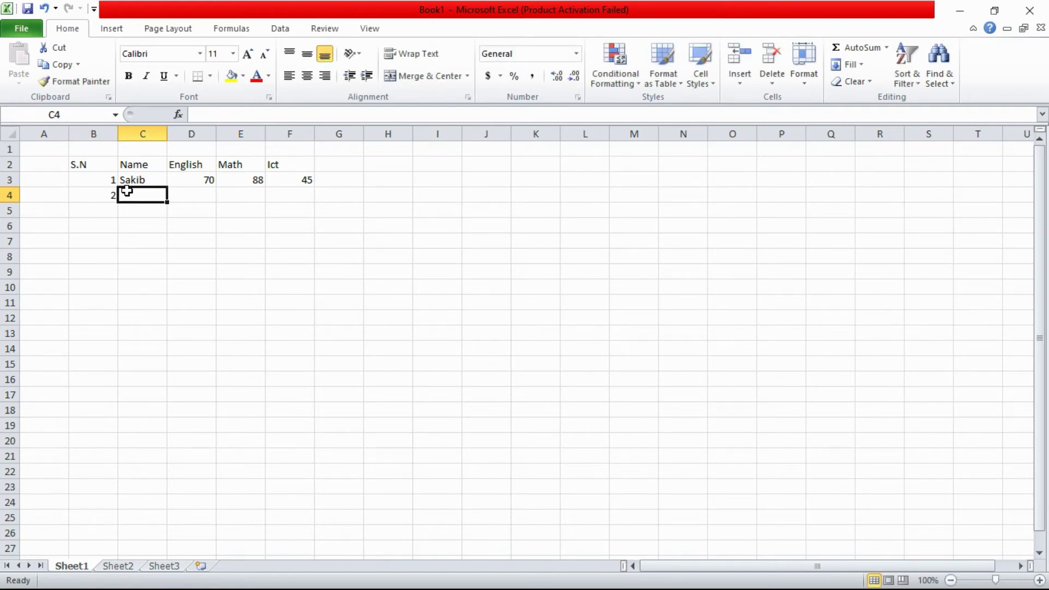
pyautogui.write('Rabbi')
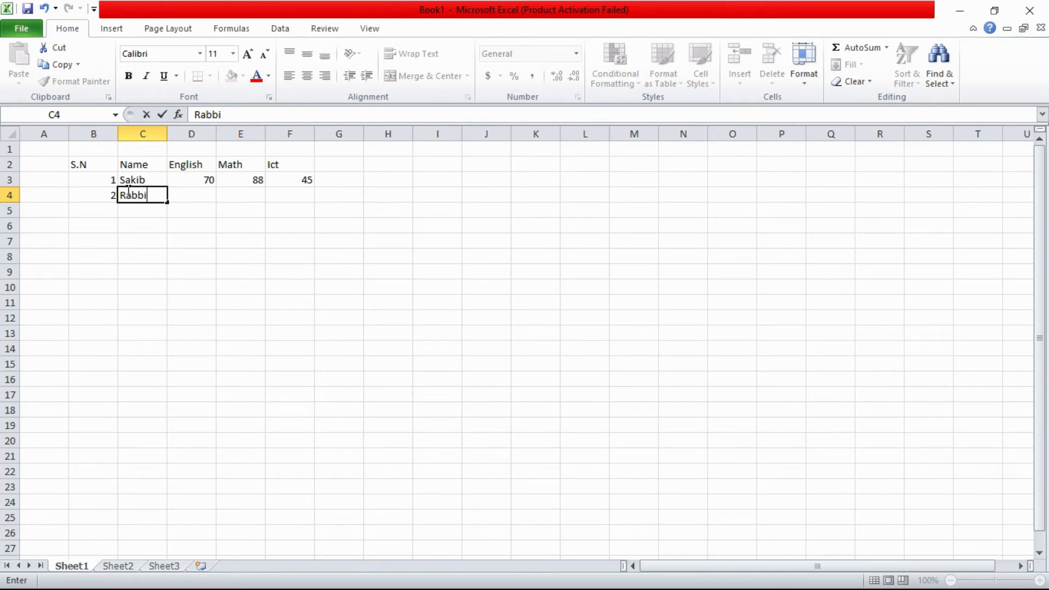
pyautogui.press('Tab')
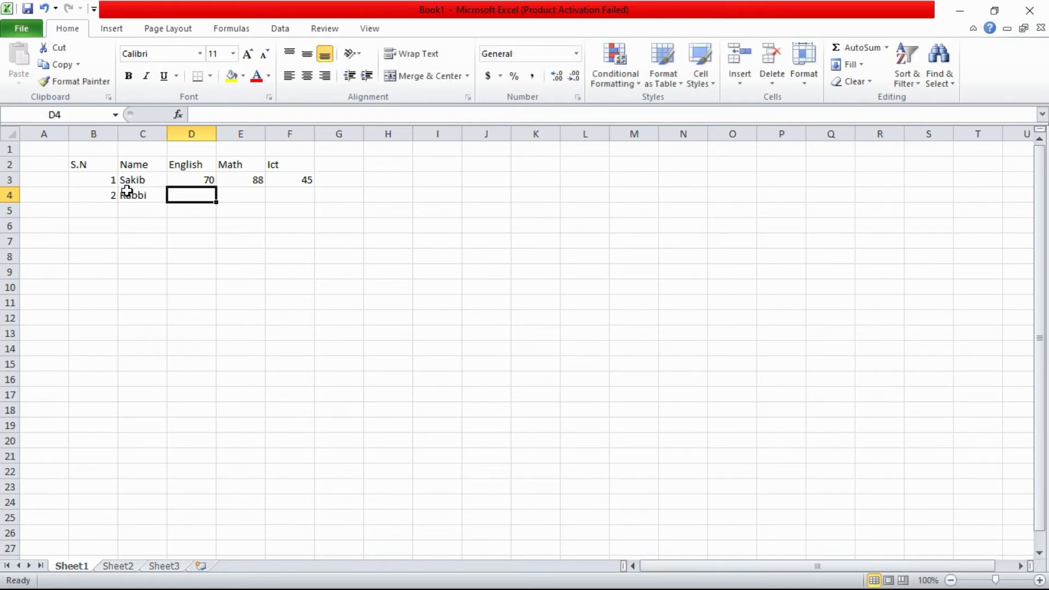
pyautogui.write('75')
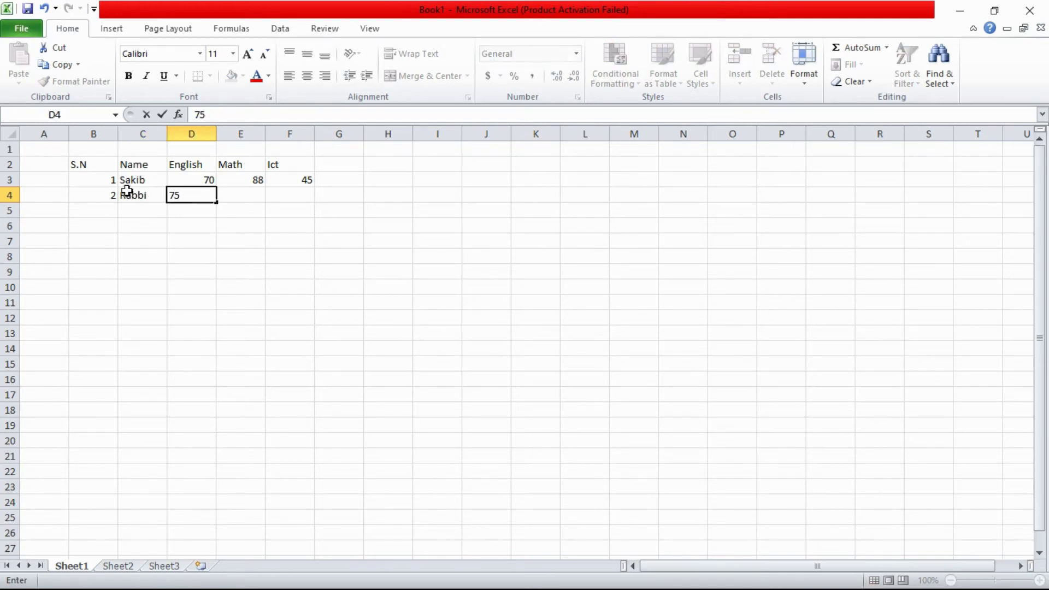
pyautogui.press('Tab')
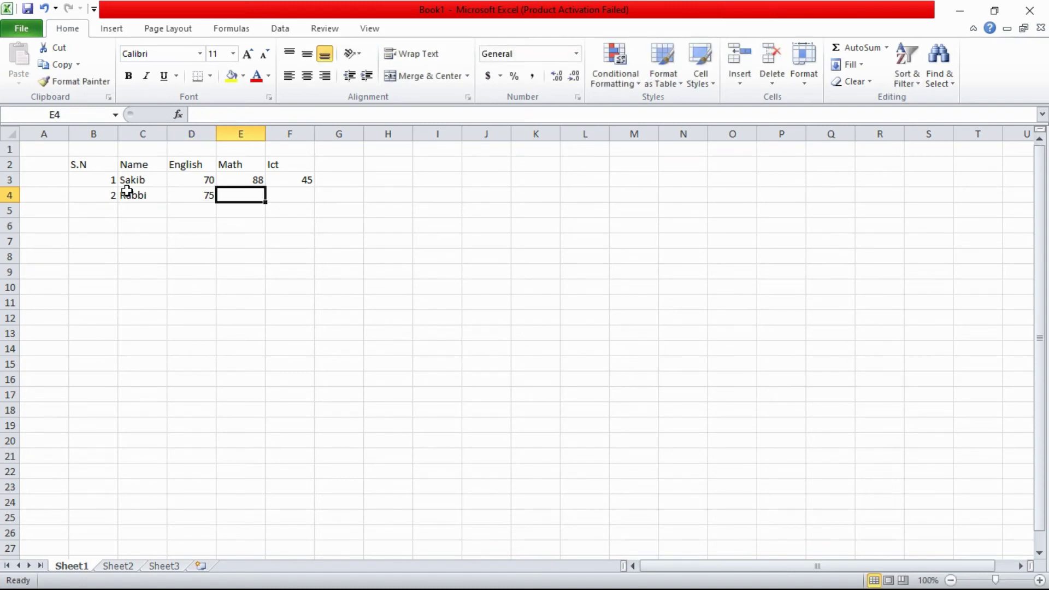
pyautogui.write('90')
pyautogui.press('Tab')
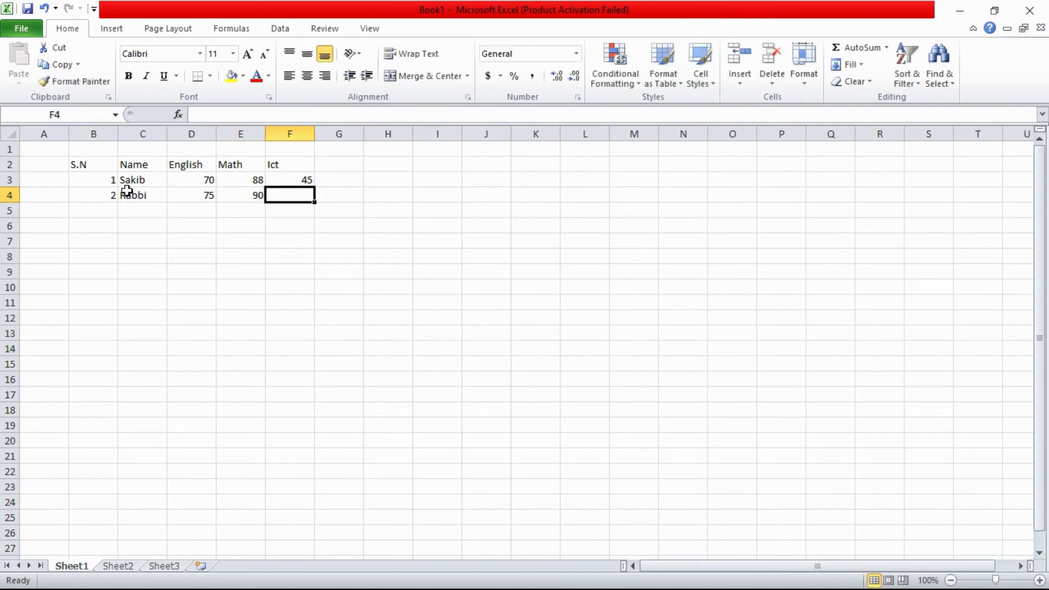
pyautogui.write('48')
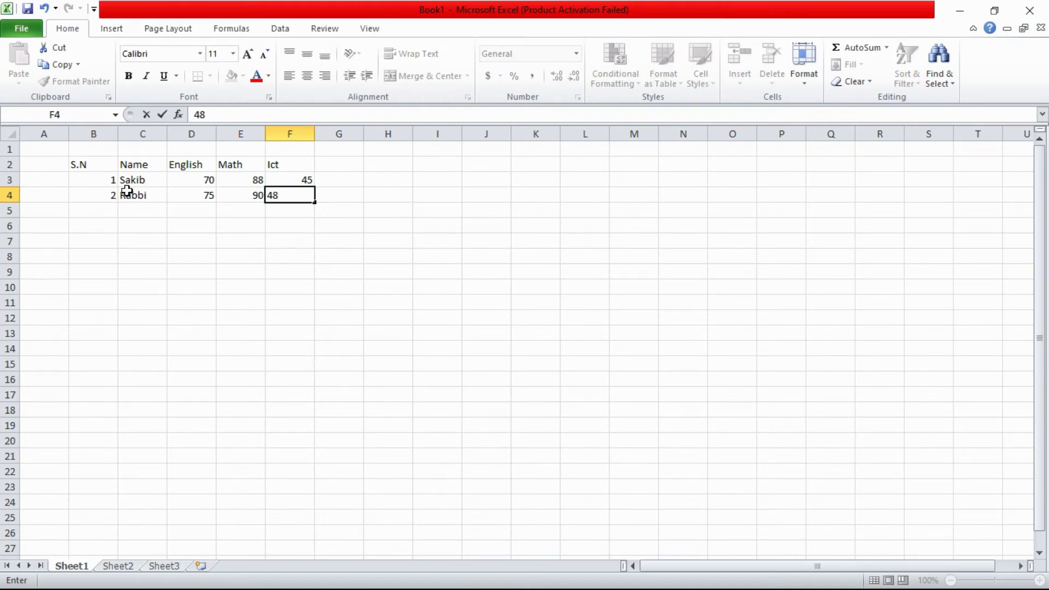
pyautogui.press('Return')
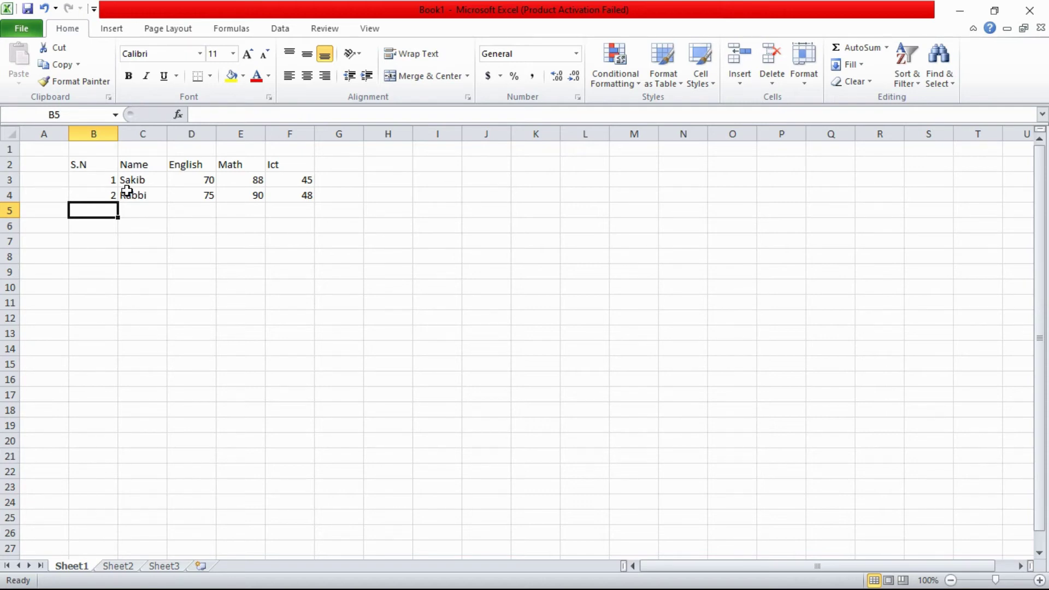
# Fill row 5 with serial number 3, the third student's name, and marks of 78 in English, 80 in Math and 42 in Ict
pyautogui.write('3')
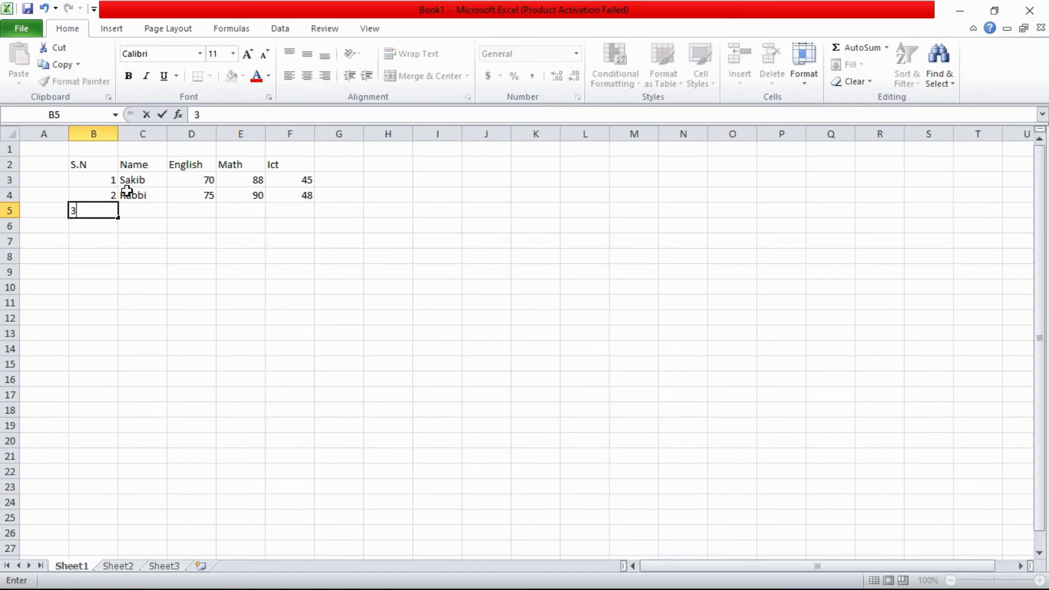
pyautogui.press('Tab')
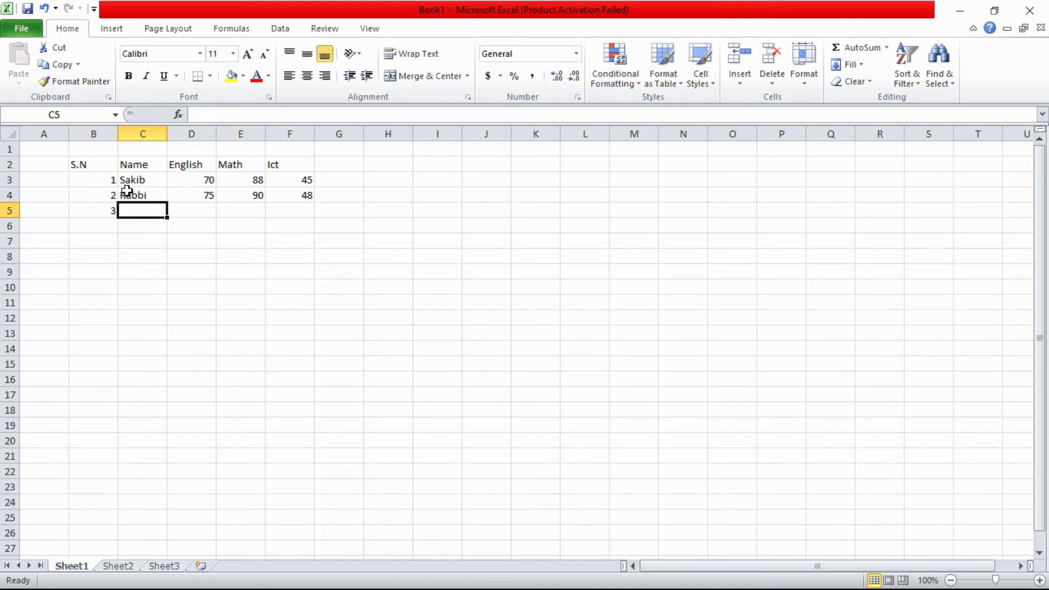
pyautogui.write('Rina')
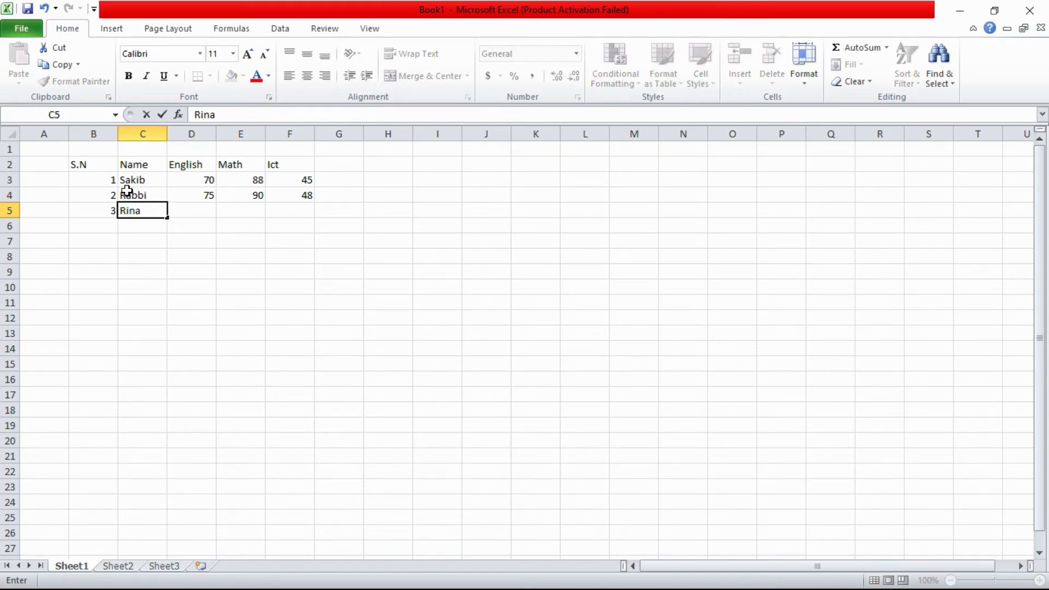
pyautogui.press('Tab')
pyautogui.write('78')
pyautogui.press('Tab')
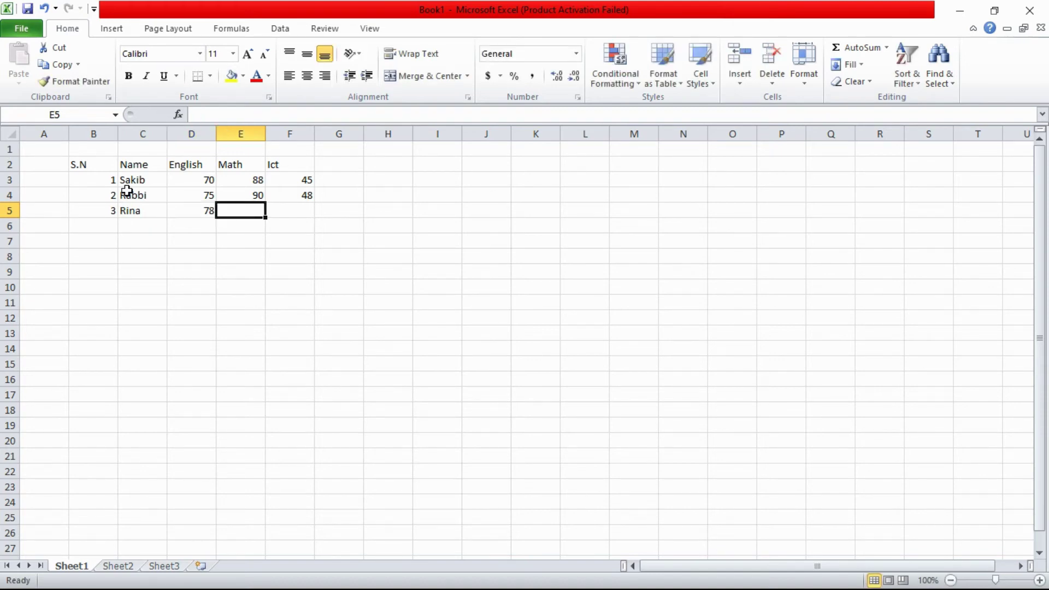
pyautogui.write('80')
pyautogui.press('Tab')
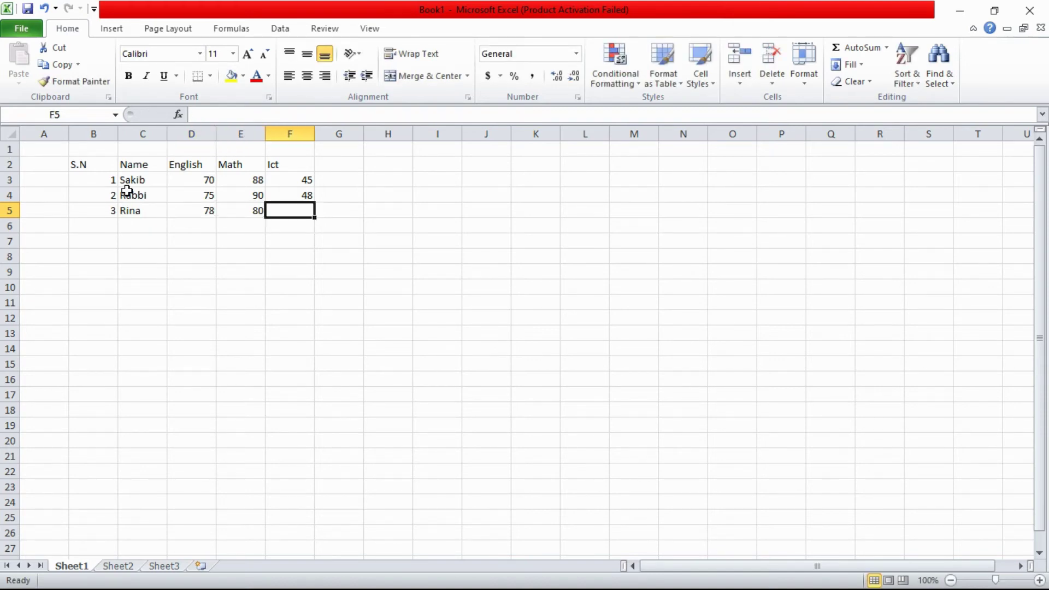
pyautogui.write('42')
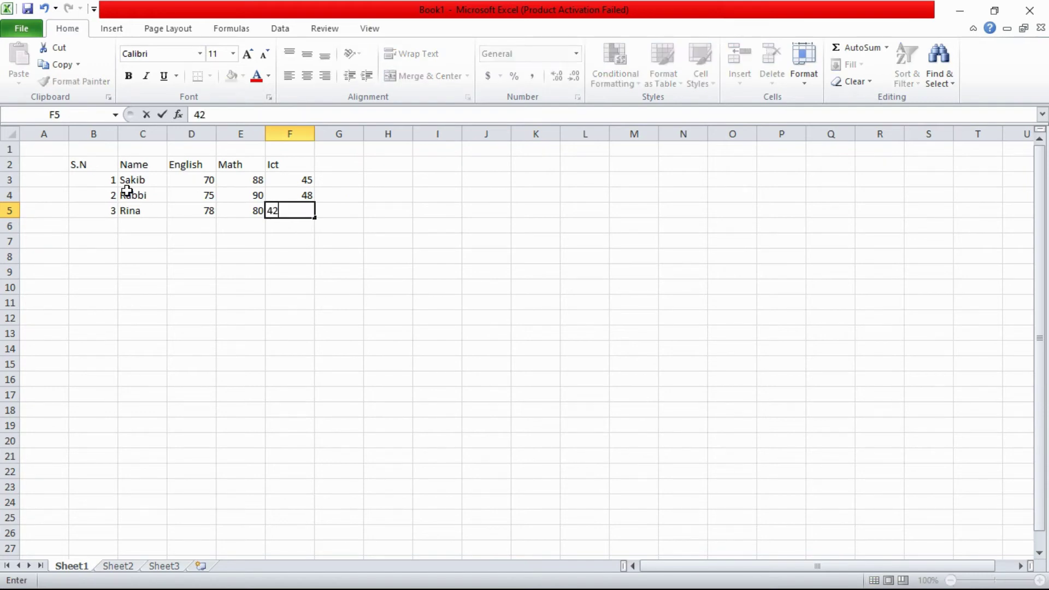
pyautogui.press('Return')
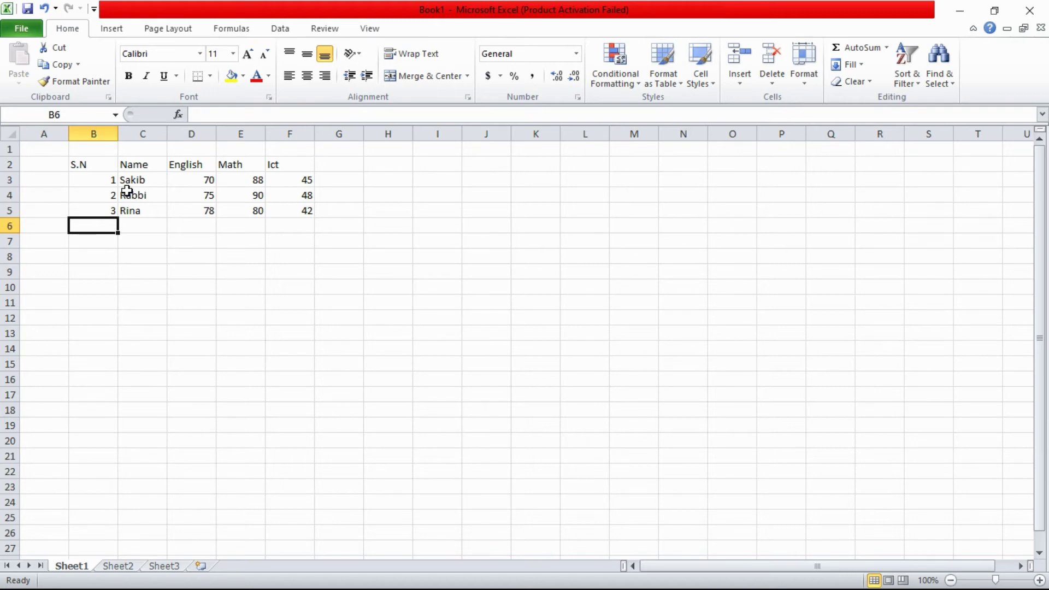
# Fill row 6 with serial number 4, the fourth student's name, and marks of 72 in English, 75 in Math and 44 in Ict
pyautogui.write('4')
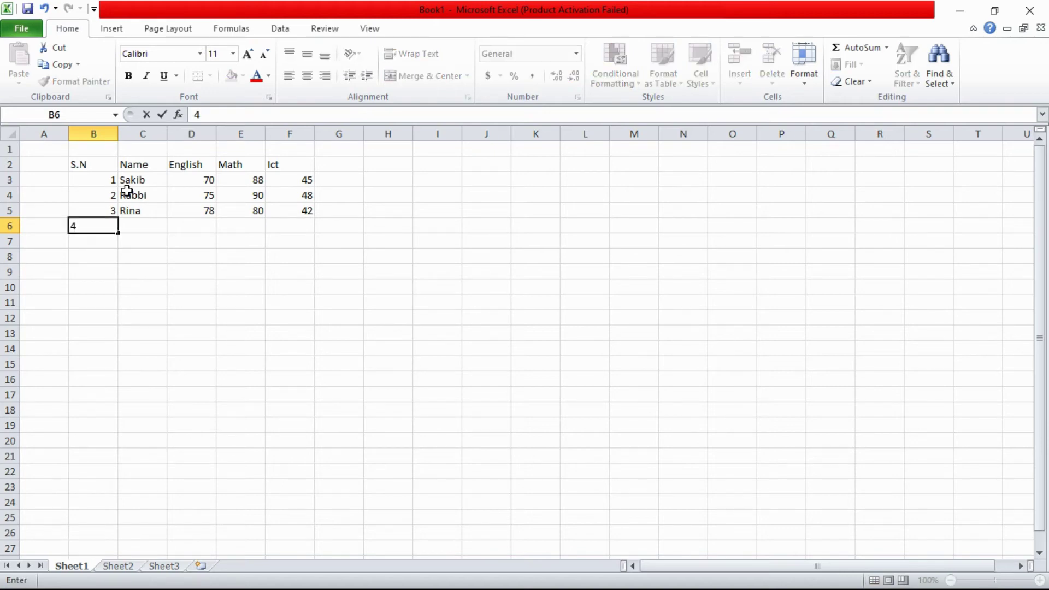
pyautogui.press('Tab')
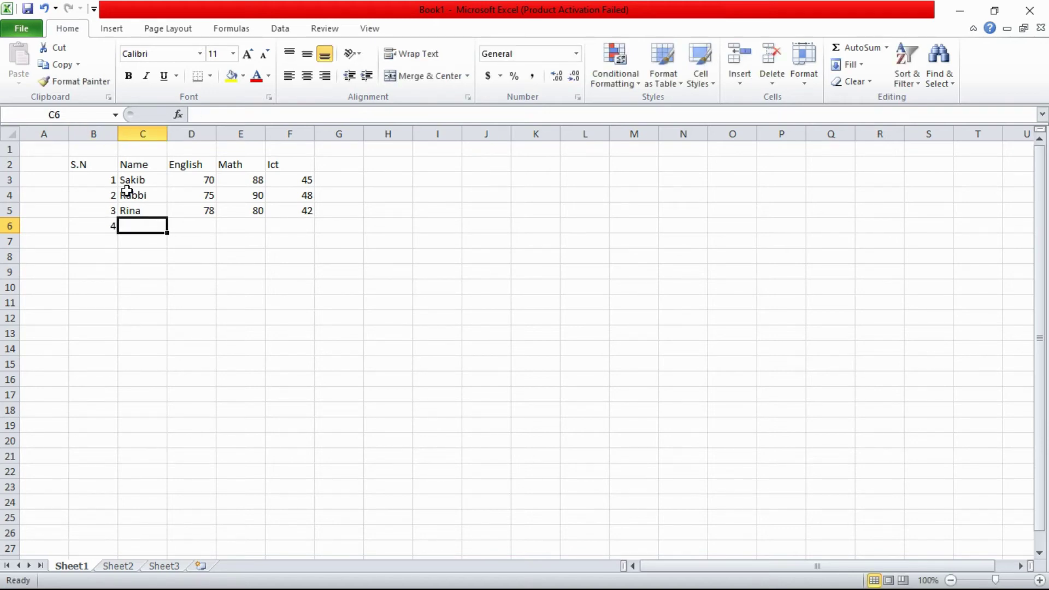
pyautogui.write('So')
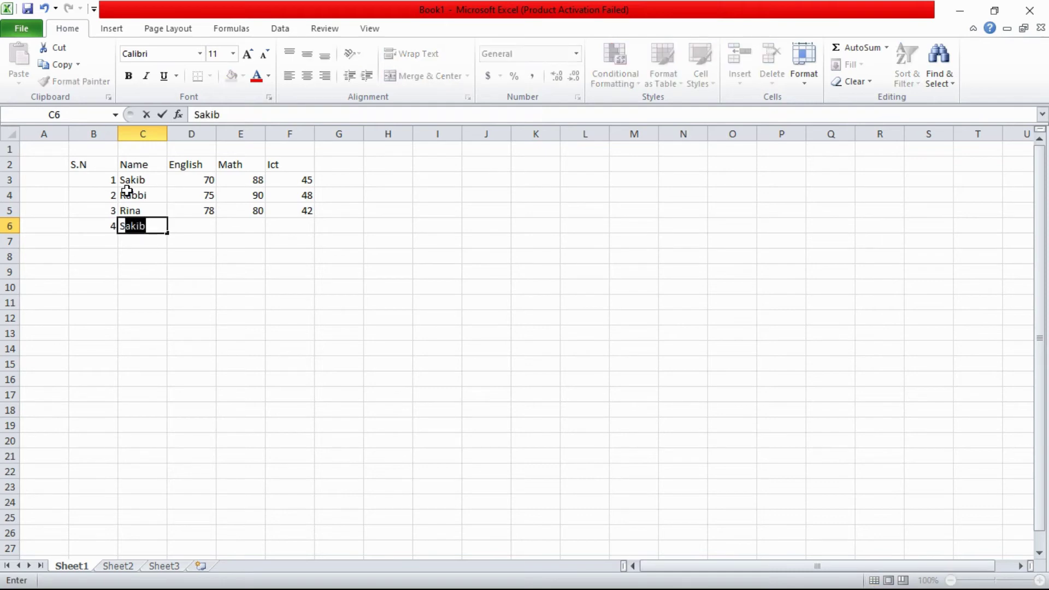
pyautogui.write('nia')
pyautogui.press('Tab')
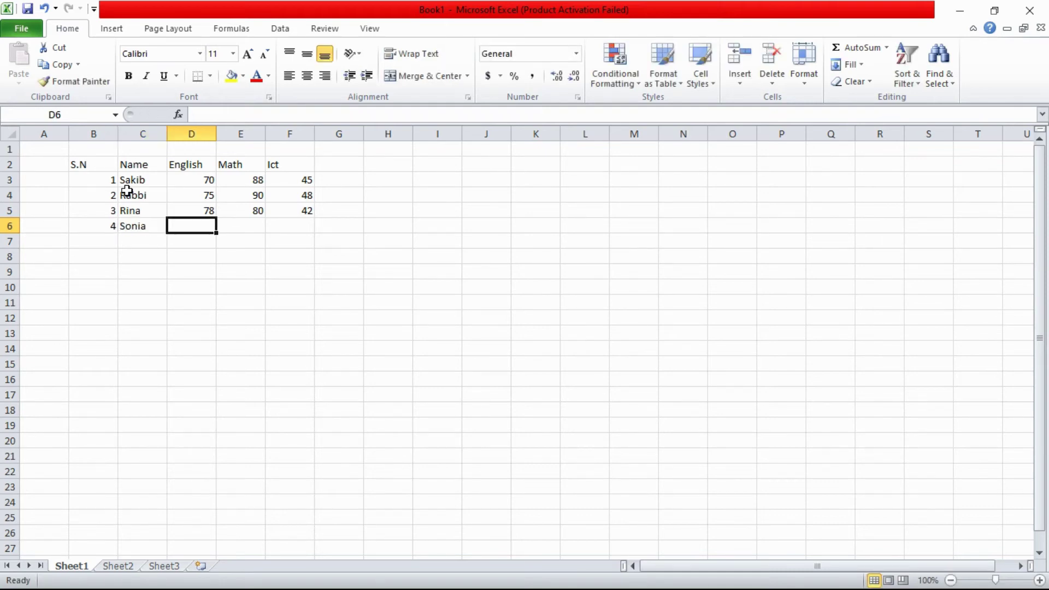
pyautogui.write('72')
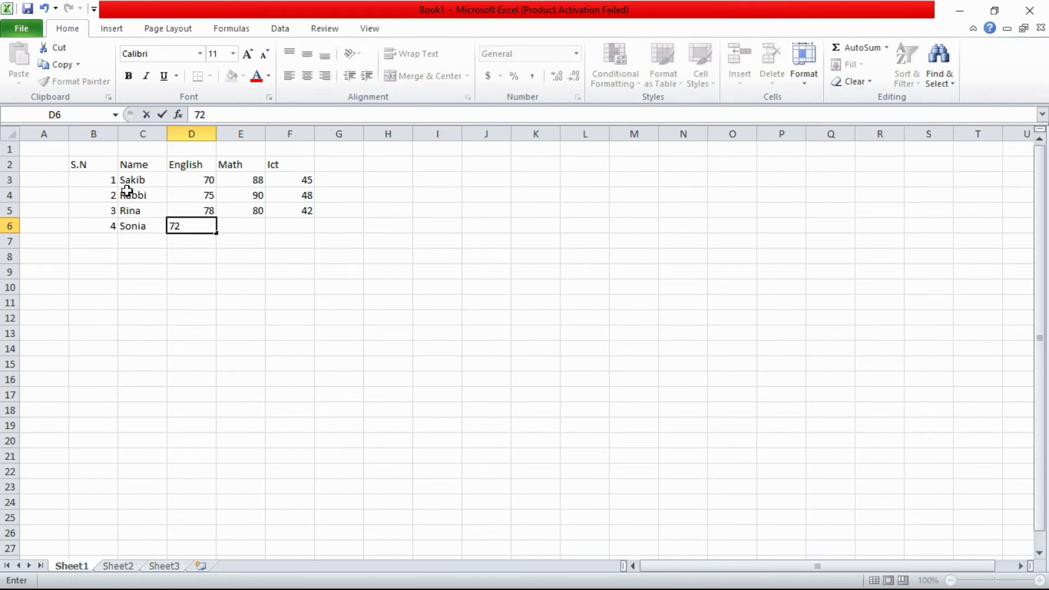
pyautogui.press('Tab')
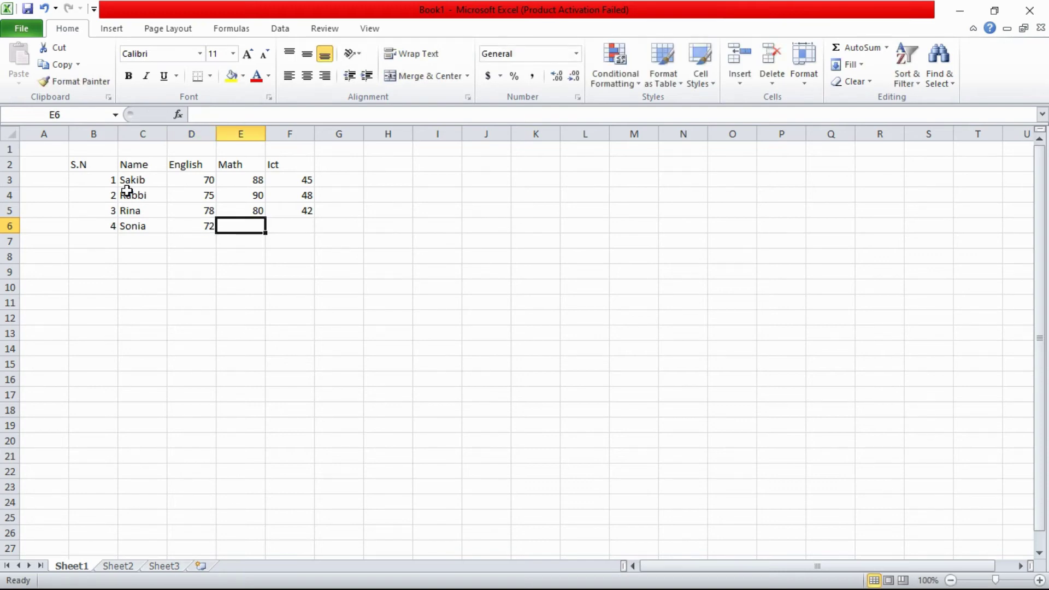
pyautogui.write('75')
pyautogui.press('Tab')
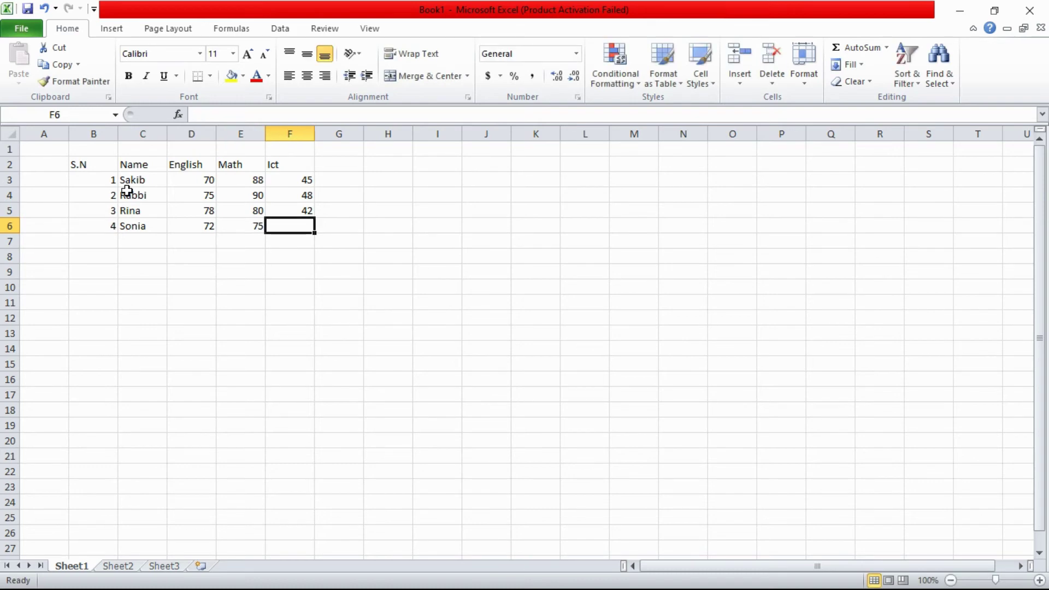
pyautogui.write('44')
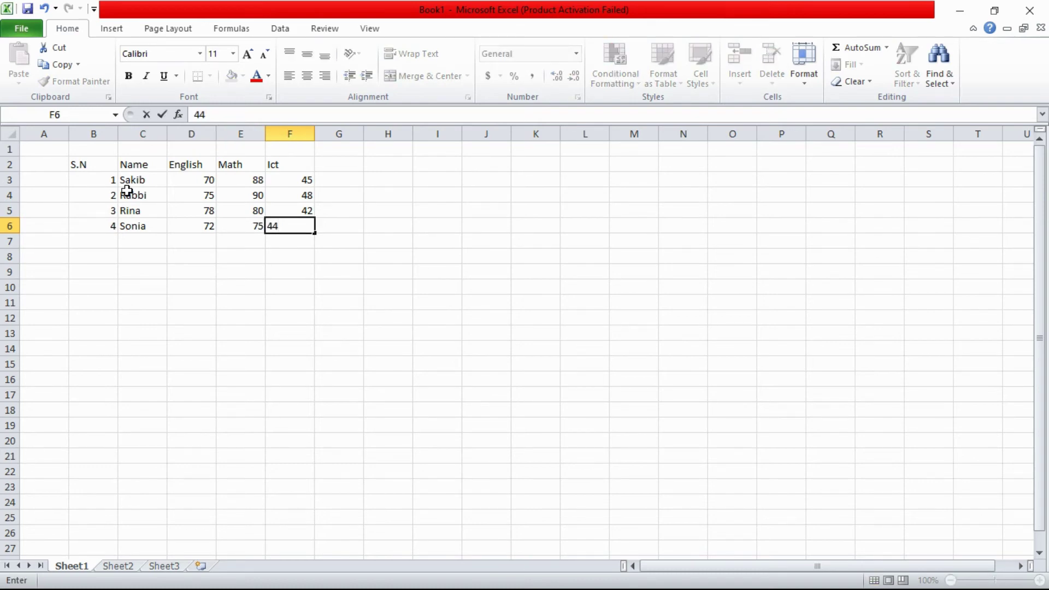
pyautogui.press('Return')
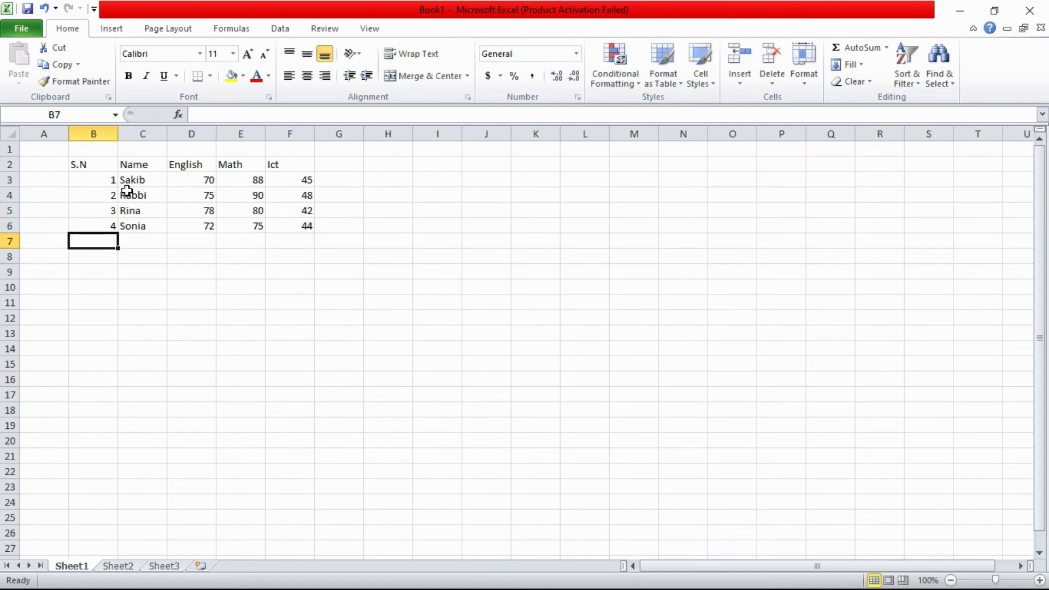